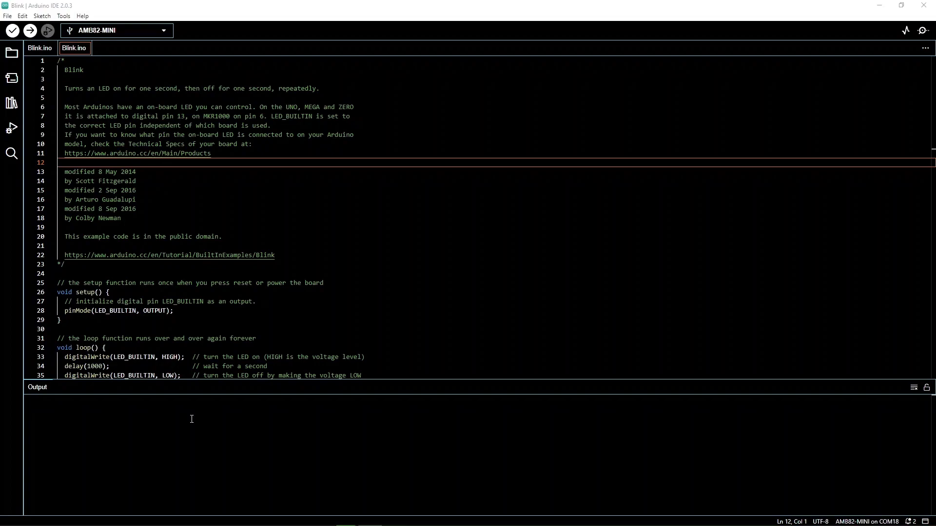
Review the editor preferences and close them.
{"action": "left_click", "coordinate": [6, 16]}
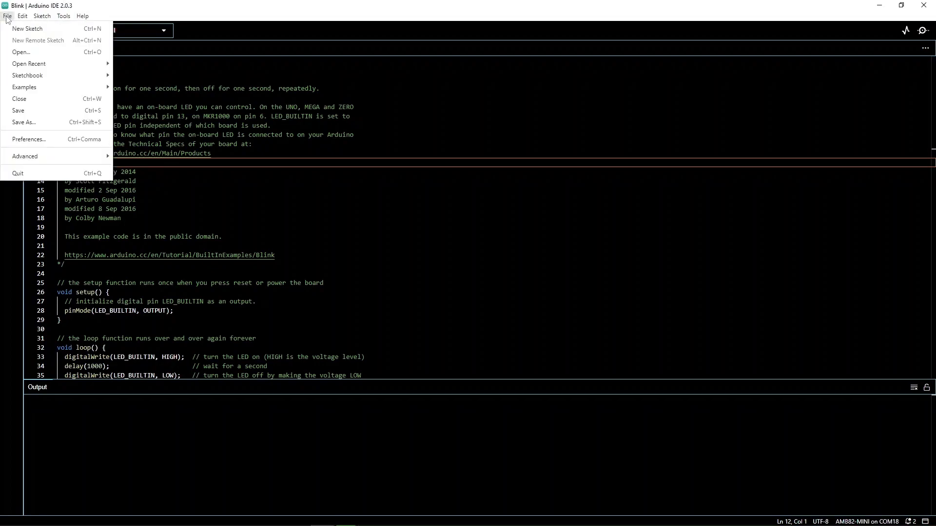
{"action": "left_click", "coordinate": [66, 142]}
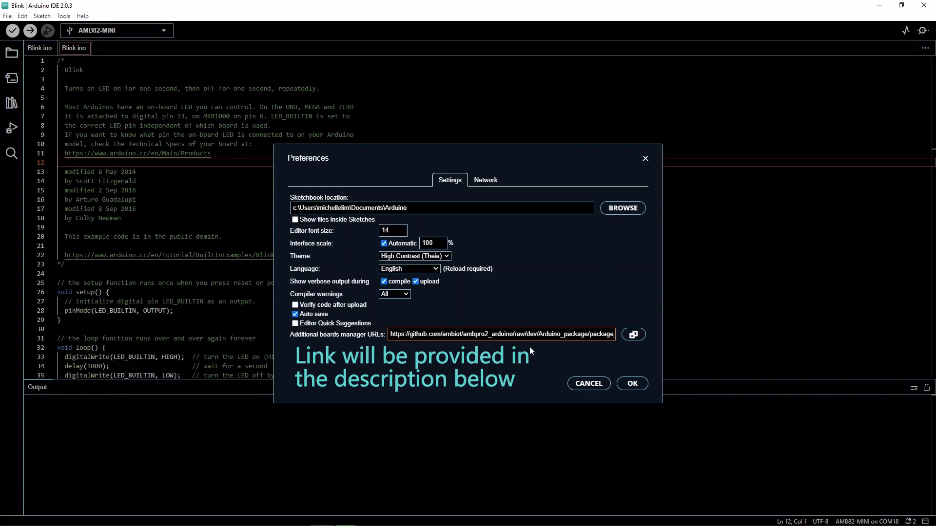
{"action": "left_click", "coordinate": [629, 383]}
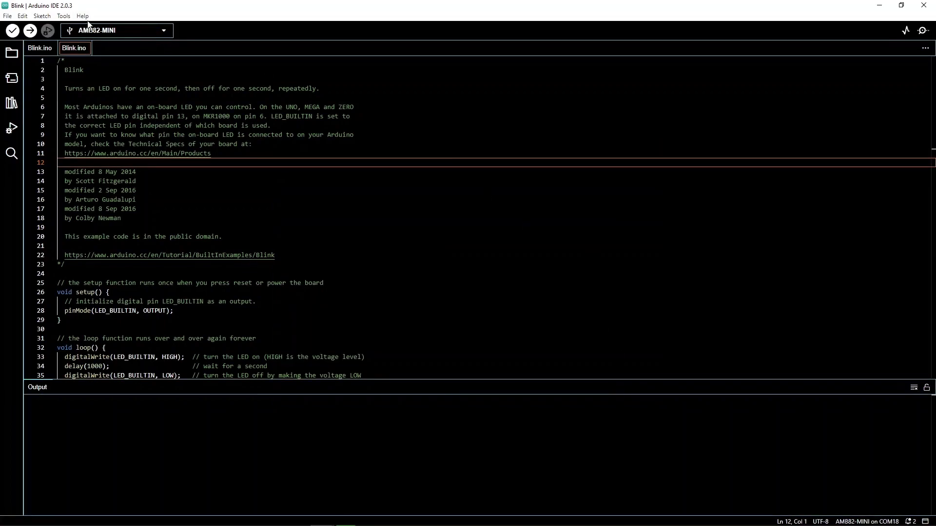
Check installed boards, select AMB82-MINI on COM18, and open the RTSPFaceRecognition example.
{"action": "left_click", "coordinate": [63, 15]}
{"action": "mouse_move", "coordinate": [100, 122]}
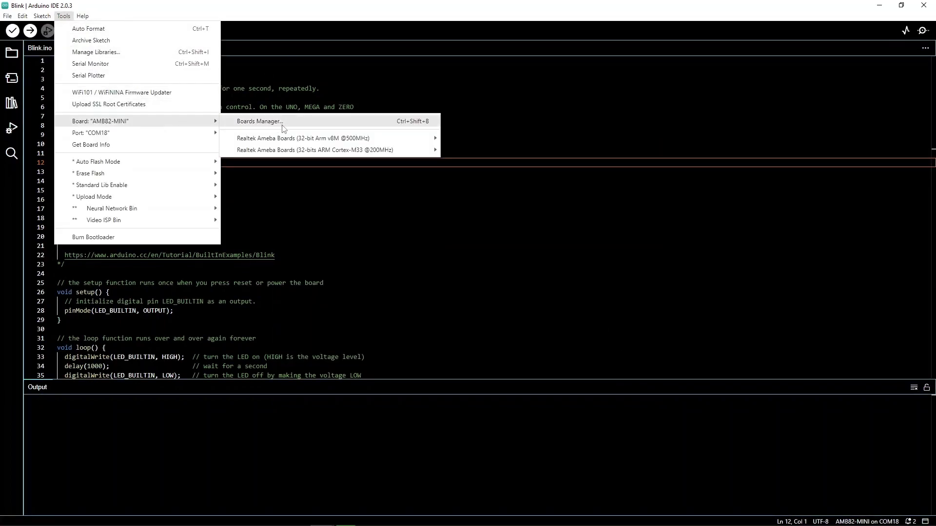
{"action": "left_click", "coordinate": [283, 122]}
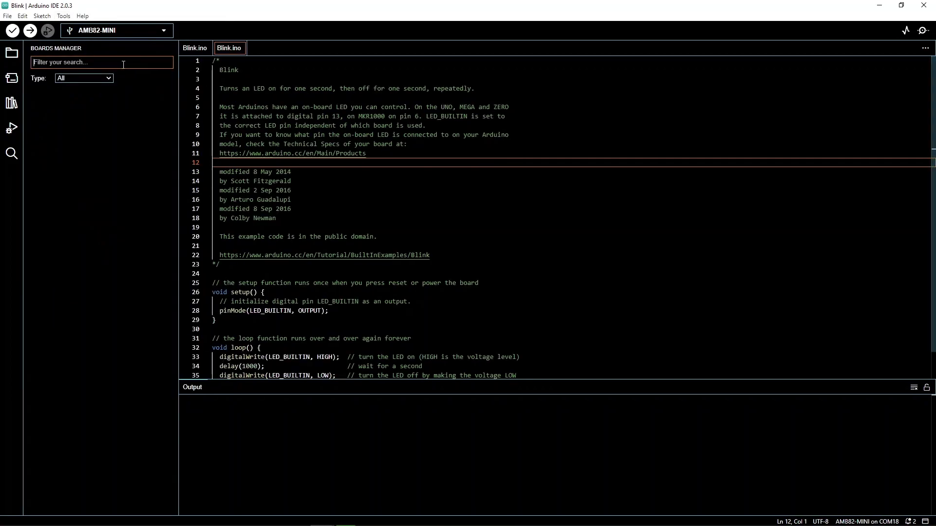
{"action": "type", "text": "realtek"}
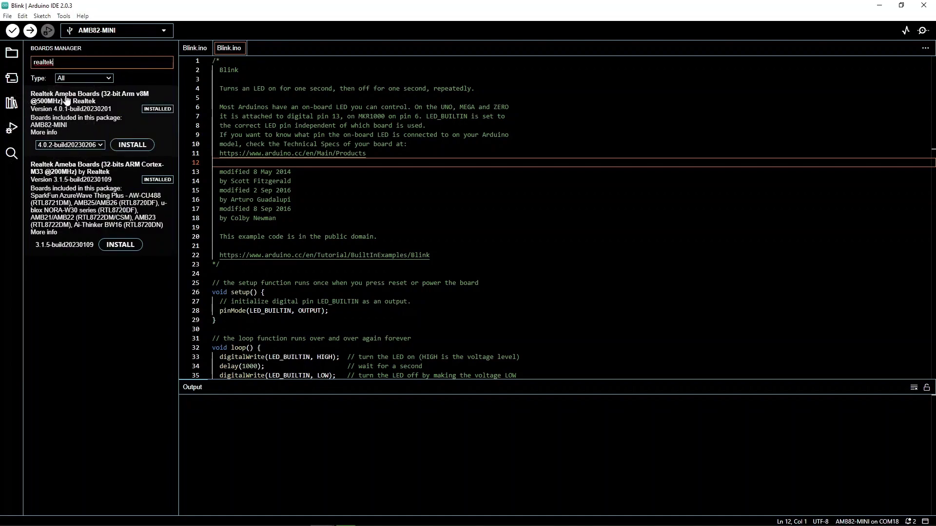
{"action": "left_click", "coordinate": [11, 77]}
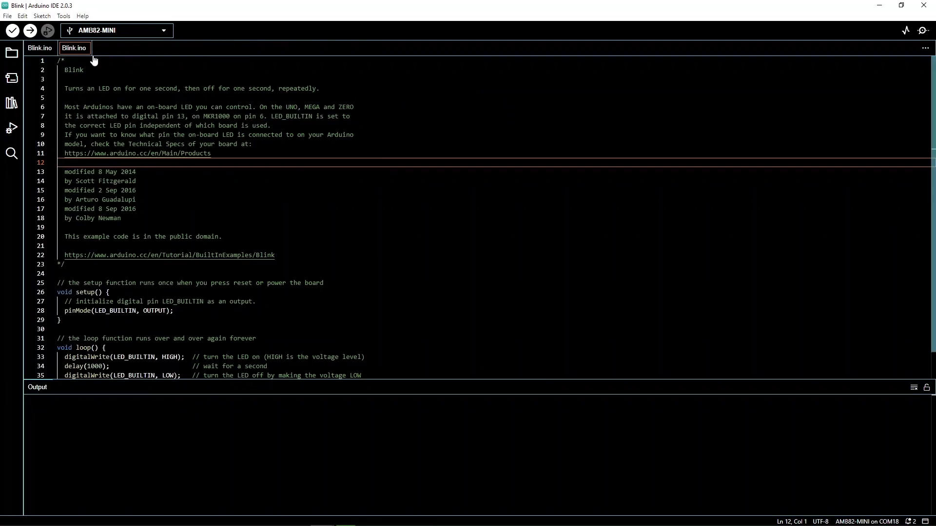
{"action": "left_click", "coordinate": [97, 34]}
{"action": "left_click", "coordinate": [133, 72]}
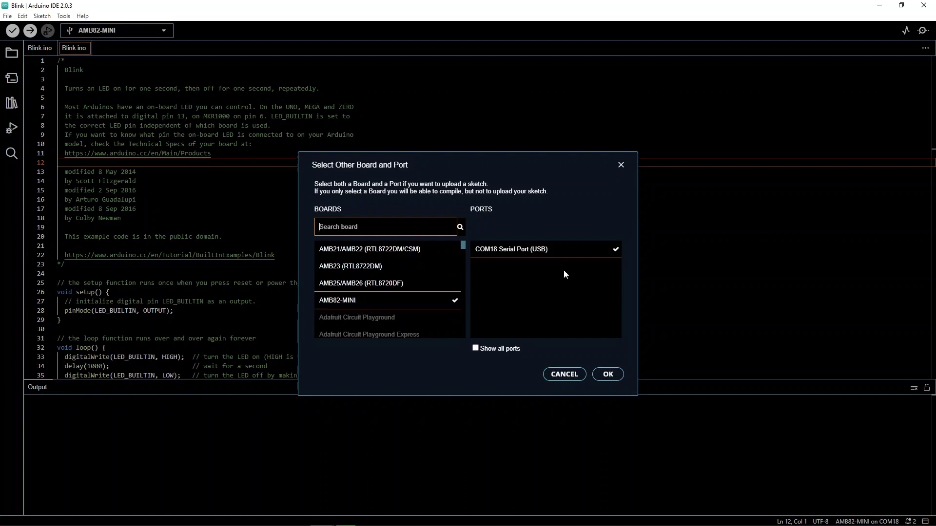
{"action": "left_click", "coordinate": [618, 376]}
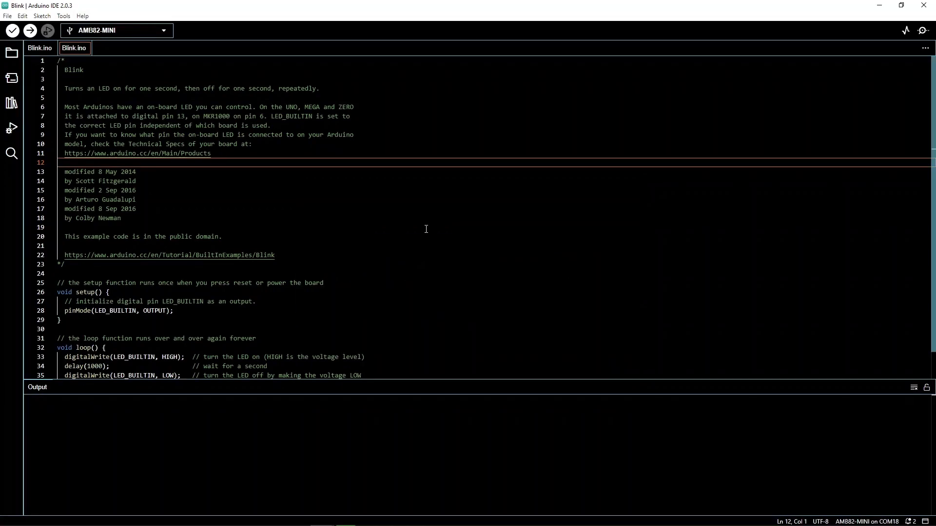
{"action": "left_click", "coordinate": [7, 15]}
{"action": "mouse_move", "coordinate": [25, 88]}
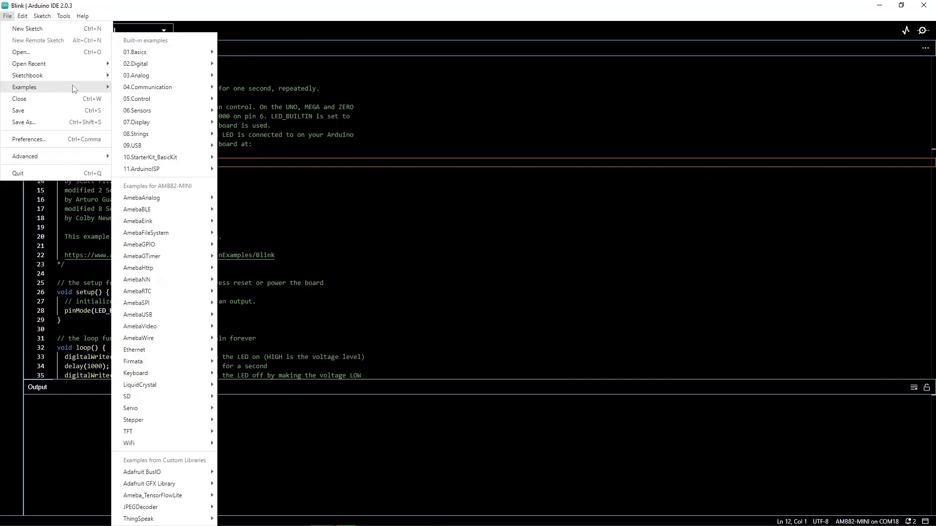
{"action": "mouse_move", "coordinate": [163, 279]}
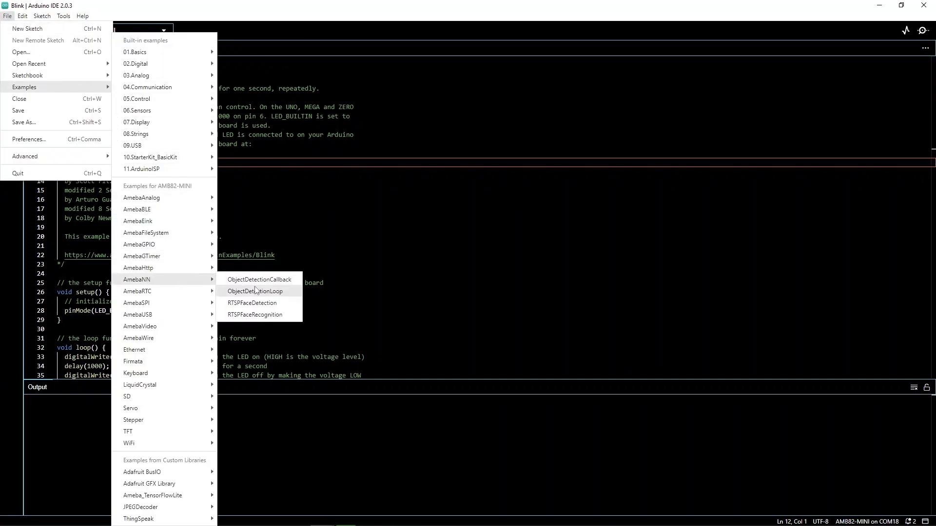
{"action": "left_click", "coordinate": [259, 314]}
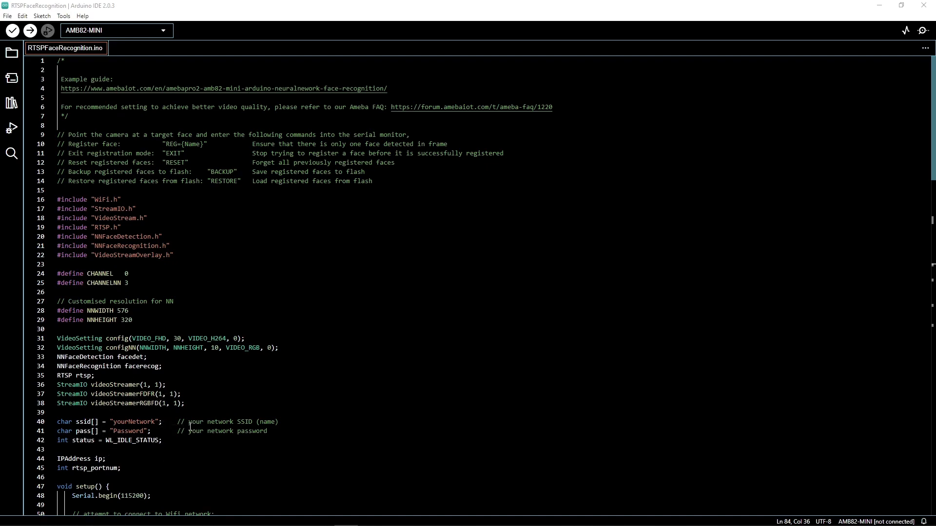
{"action": "scroll", "coordinate": [189, 427], "scroll_direction": "down", "scroll_amount": 2}
{"action": "scroll", "coordinate": [191, 426], "scroll_direction": "down", "scroll_amount": 2}
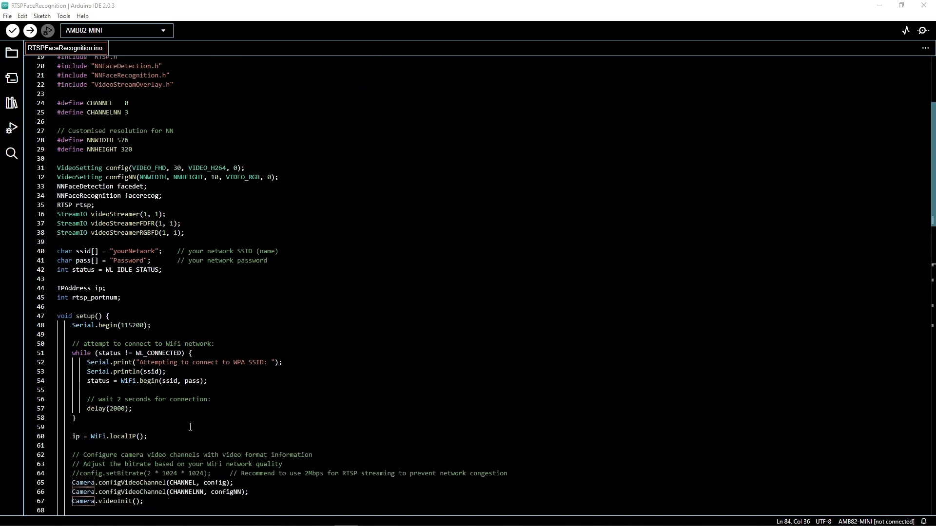
{"action": "scroll", "coordinate": [191, 425], "scroll_direction": "down", "scroll_amount": 1}
Remove the comment slashes from the config.setBitrate line near line 64.
{"action": "left_click", "coordinate": [79, 424]}
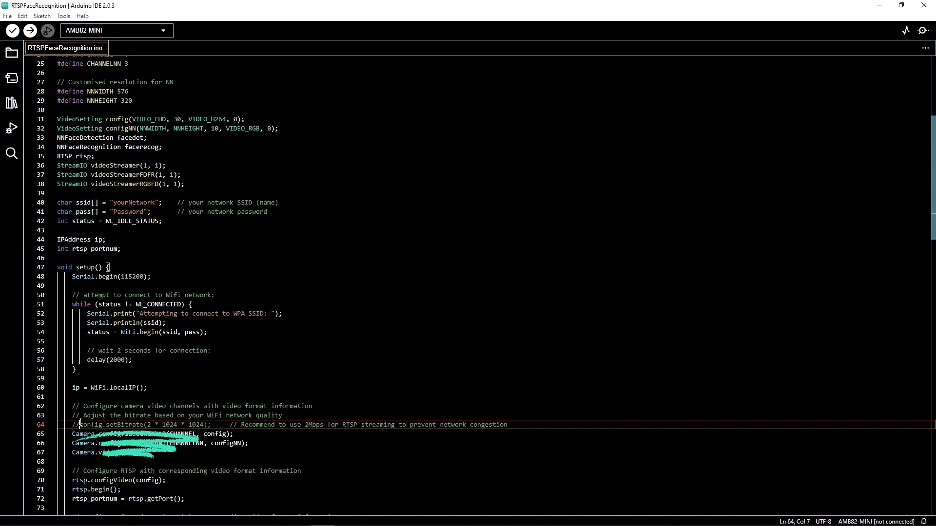
{"action": "key", "text": "BackSpace"}
{"action": "key", "text": "BackSpace"}
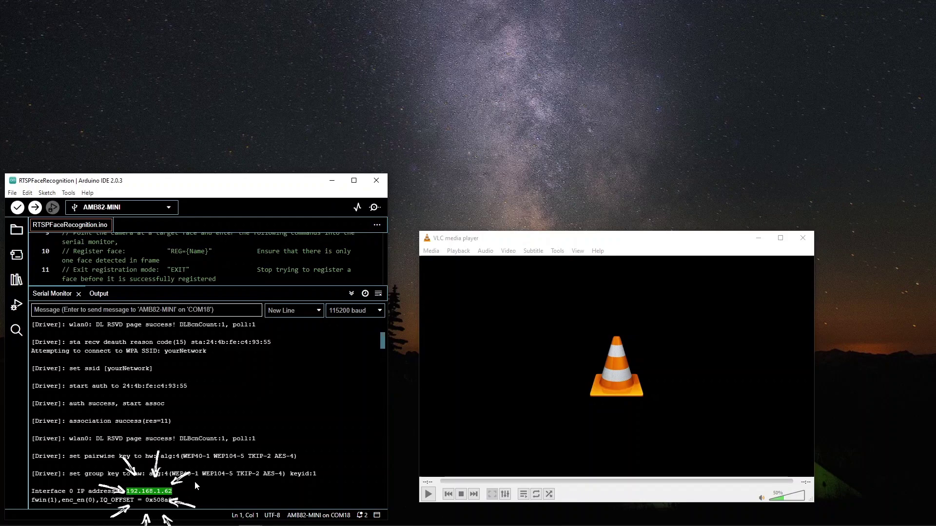
In VLC, open Media > Open Network Stream and enter rtsp://192.168.1.62:554.
{"action": "left_click", "coordinate": [575, 335]}
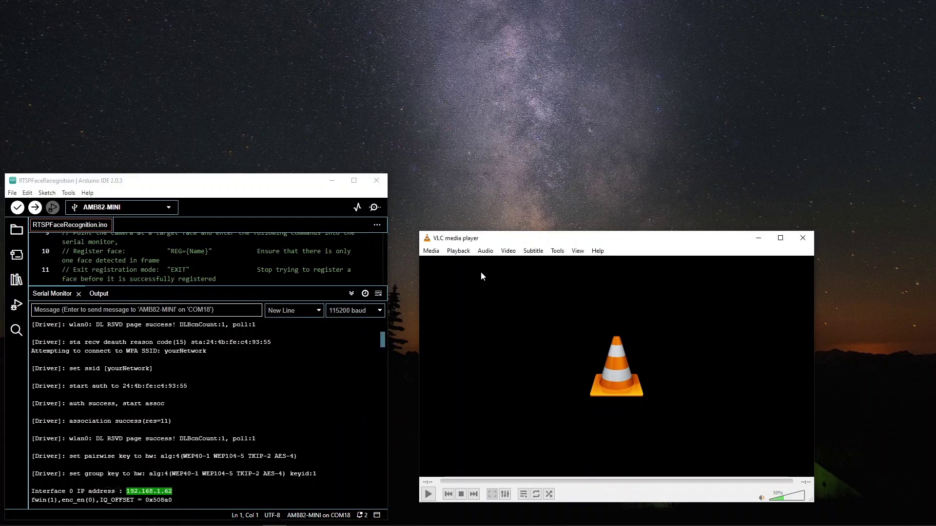
{"action": "left_click", "coordinate": [431, 251]}
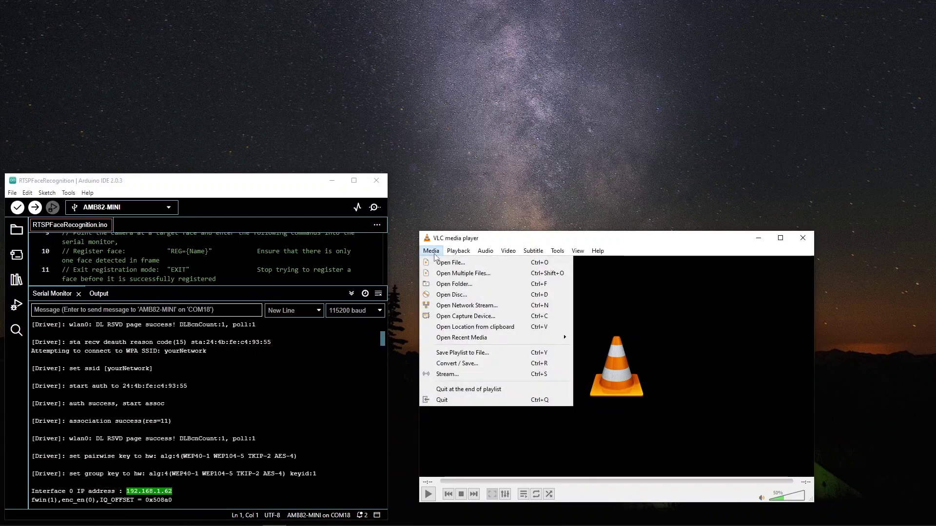
{"action": "left_click", "coordinate": [470, 305]}
{"action": "left_click", "coordinate": [526, 288]}
{"action": "type", "text": "rtsp://192.168.1.62:"}
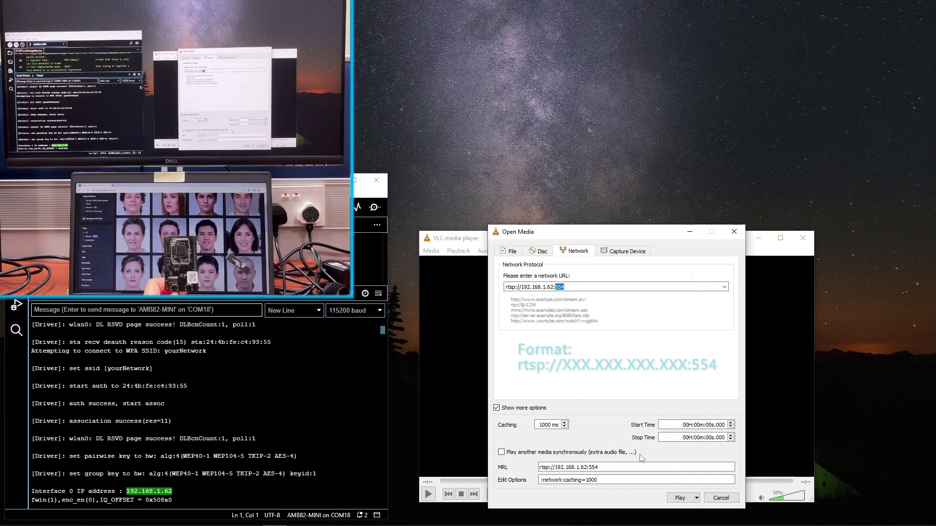
Play the RTSP stream, then send REG={Friend} from the Serial Monitor.
{"action": "key", "text": "Return"}
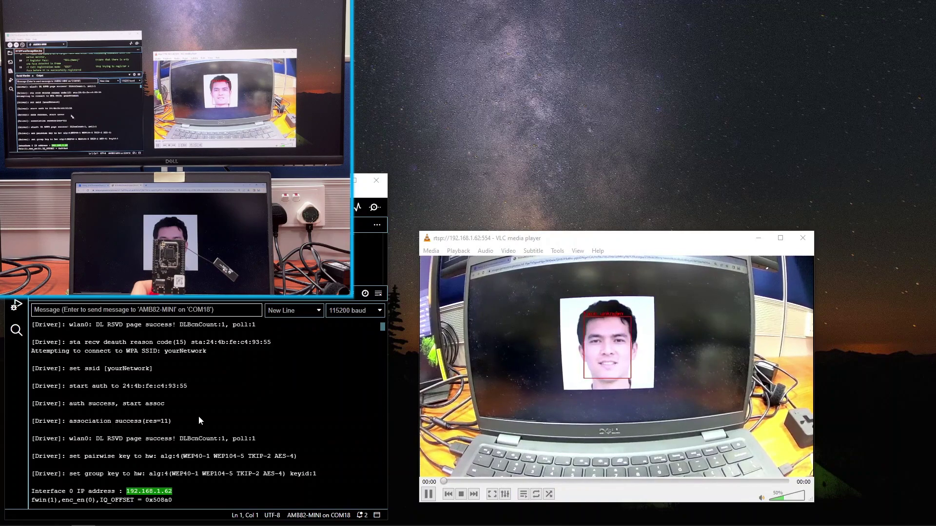
{"action": "left_click", "coordinate": [145, 310]}
{"action": "type", "text": "RESTO"}
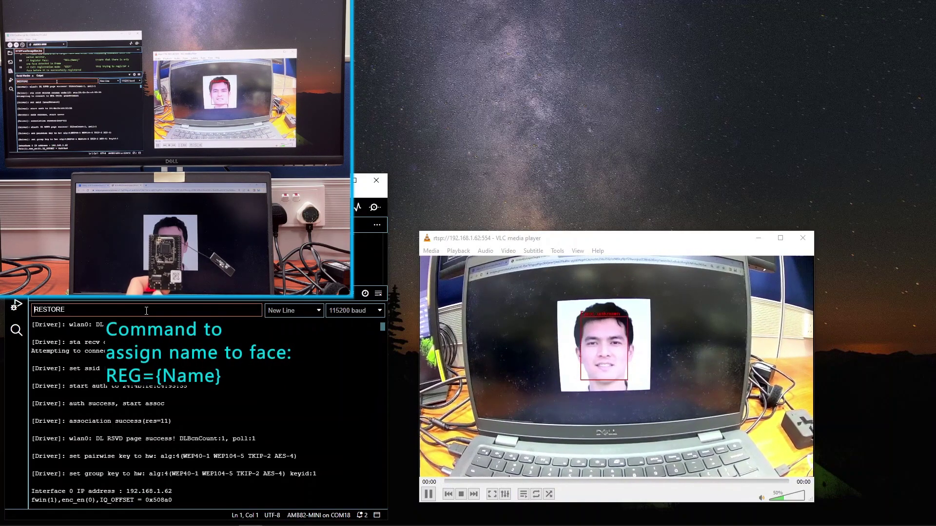
{"action": "type", "text": "REG={Friend}"}
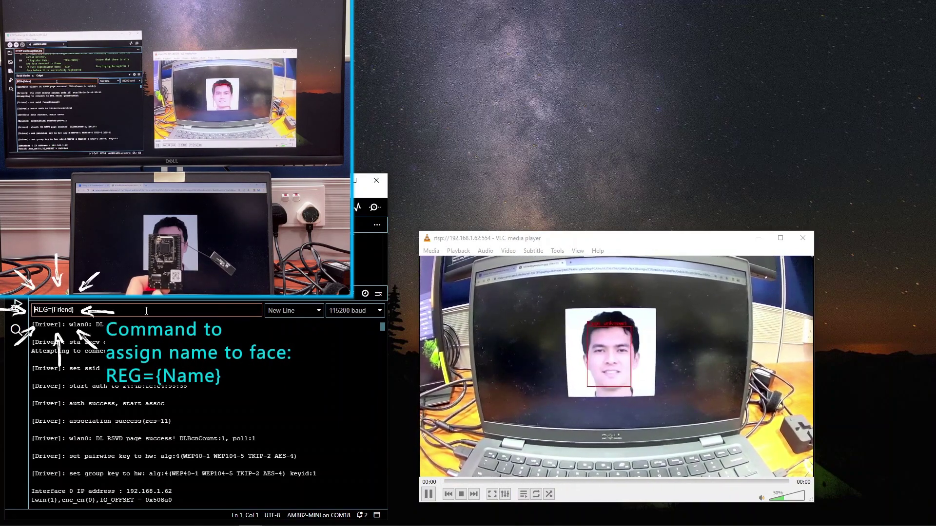
{"action": "key", "text": "Return"}
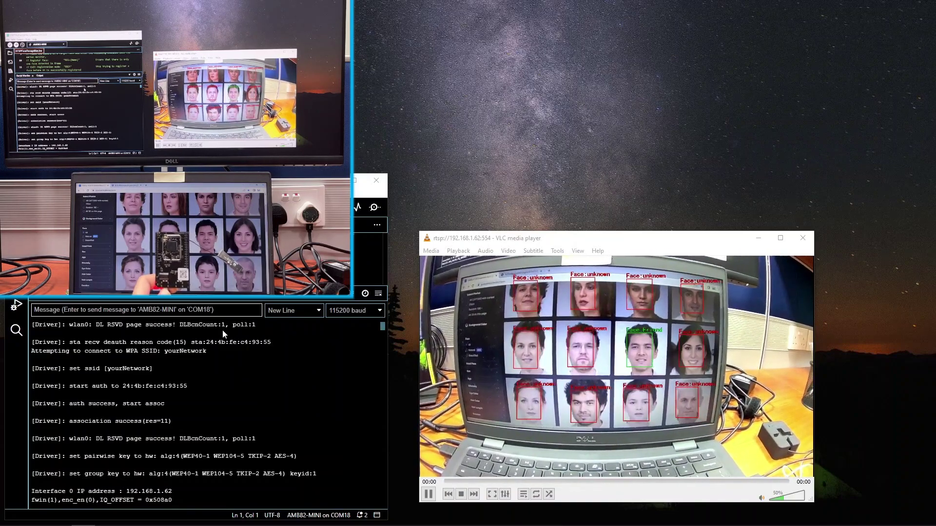
{"action": "type", "text": "RESTORE"}
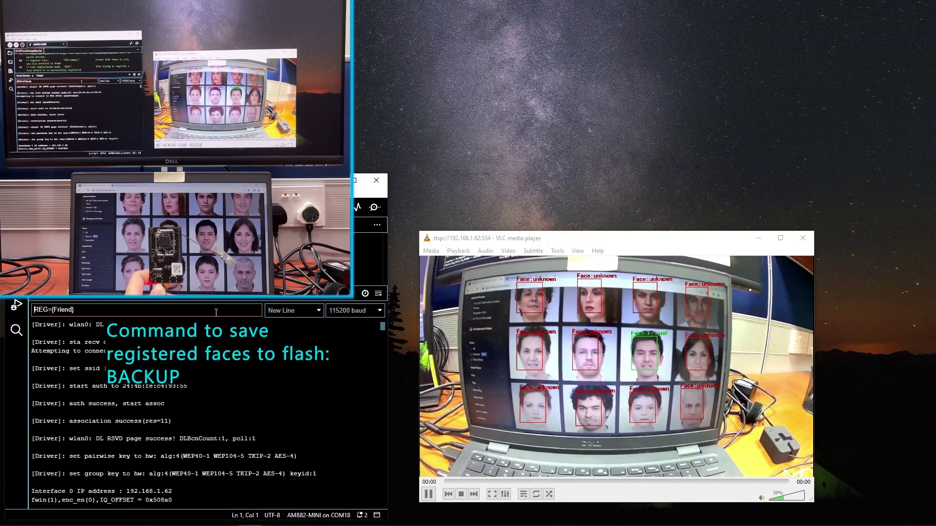
Send BACKUP from the Serial Monitor, then stop the VLC stream.
{"action": "key", "text": "Return"}
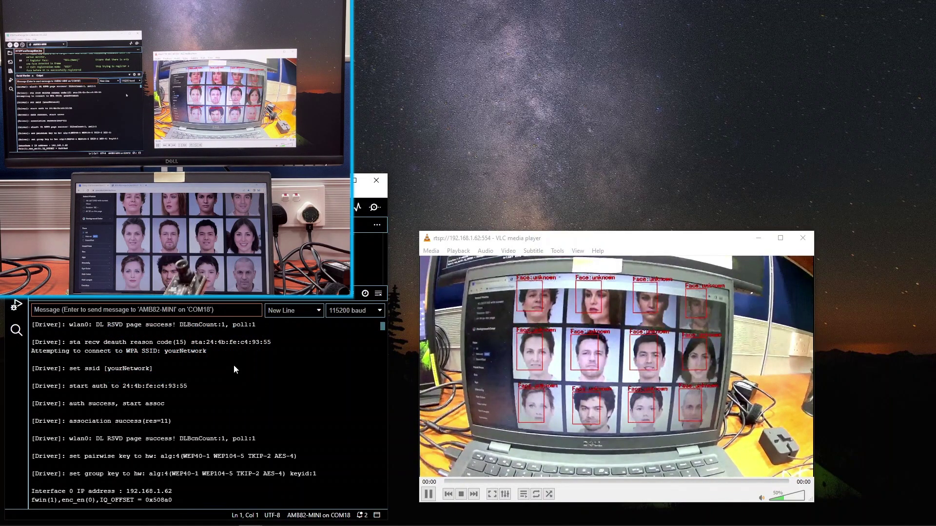
{"action": "left_click", "coordinate": [462, 495]}
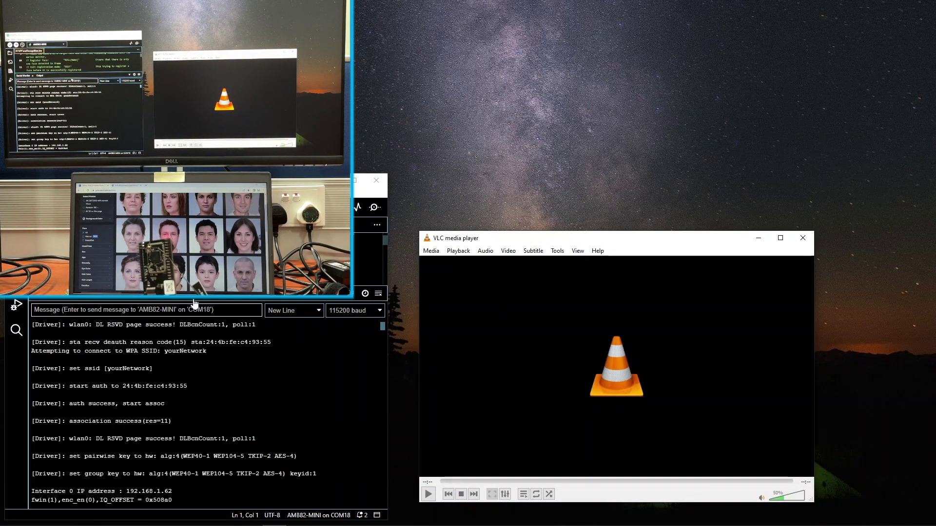
Resume the VLC stream, then send RESTORE from the Serial Monitor.
{"action": "left_click", "coordinate": [428, 495]}
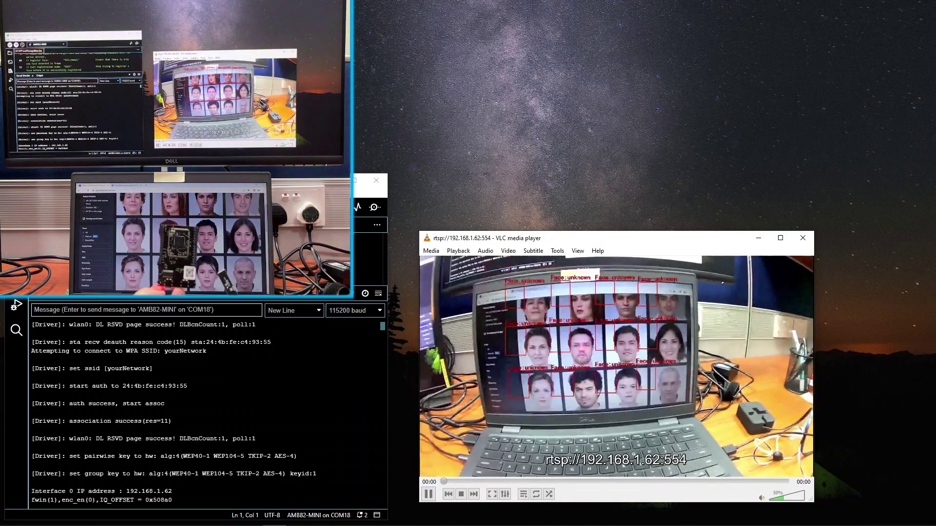
{"action": "type", "text": "RESTORE"}
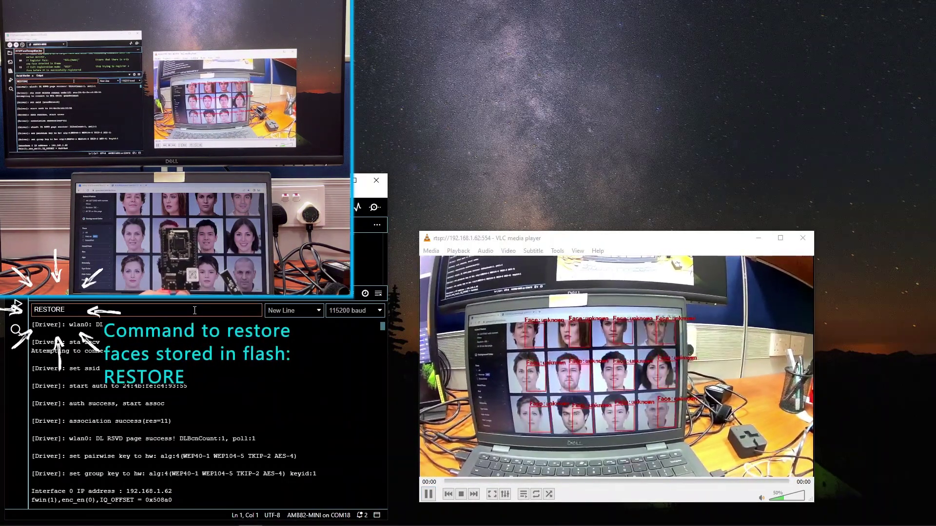
{"action": "key", "text": "Return"}
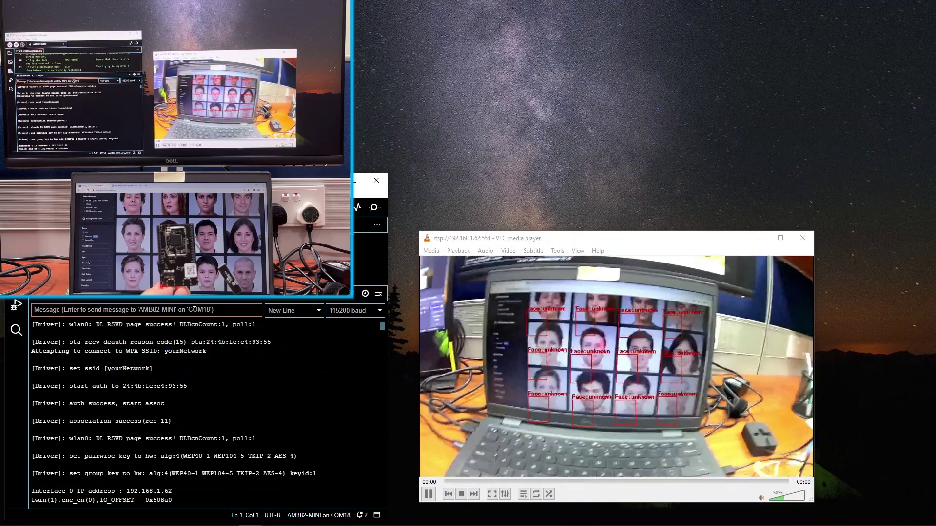